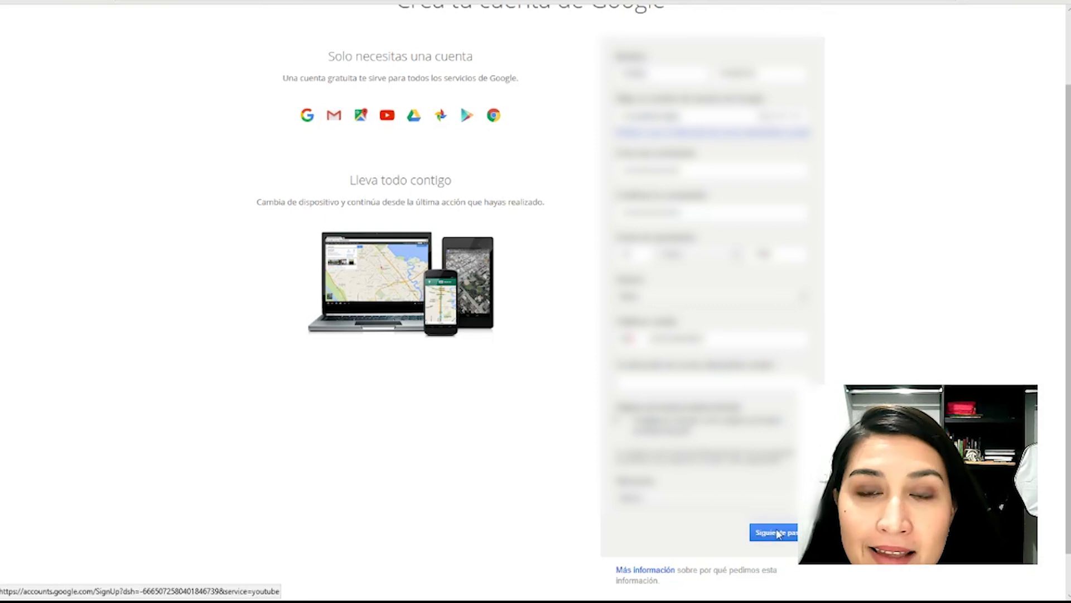
- Submit the completed Google account sign-up form and continue to YouTube from the welcome page
left_click(774, 533)
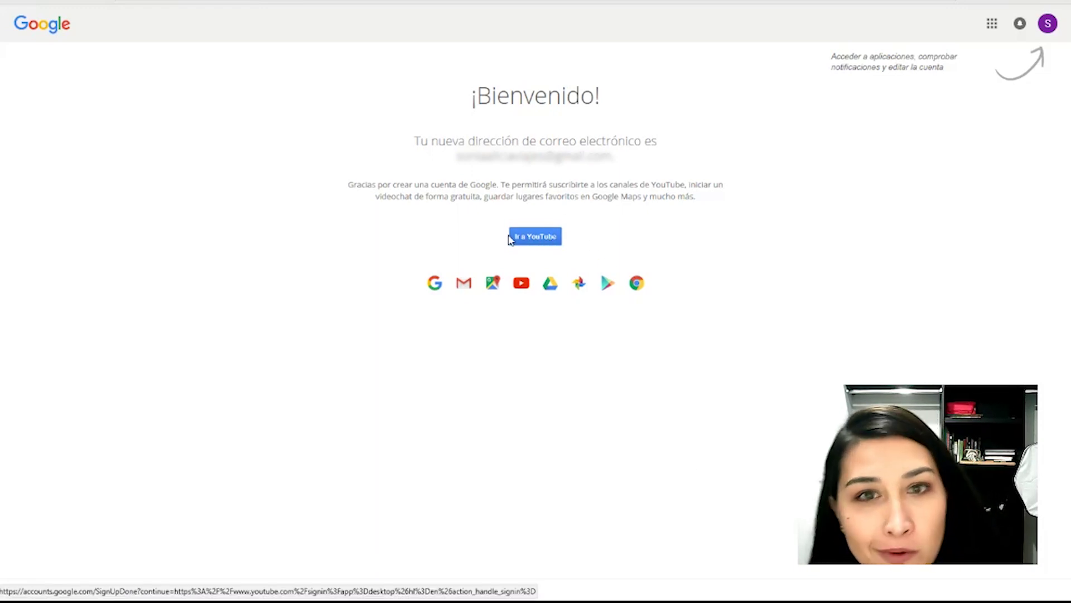
left_click(539, 241)
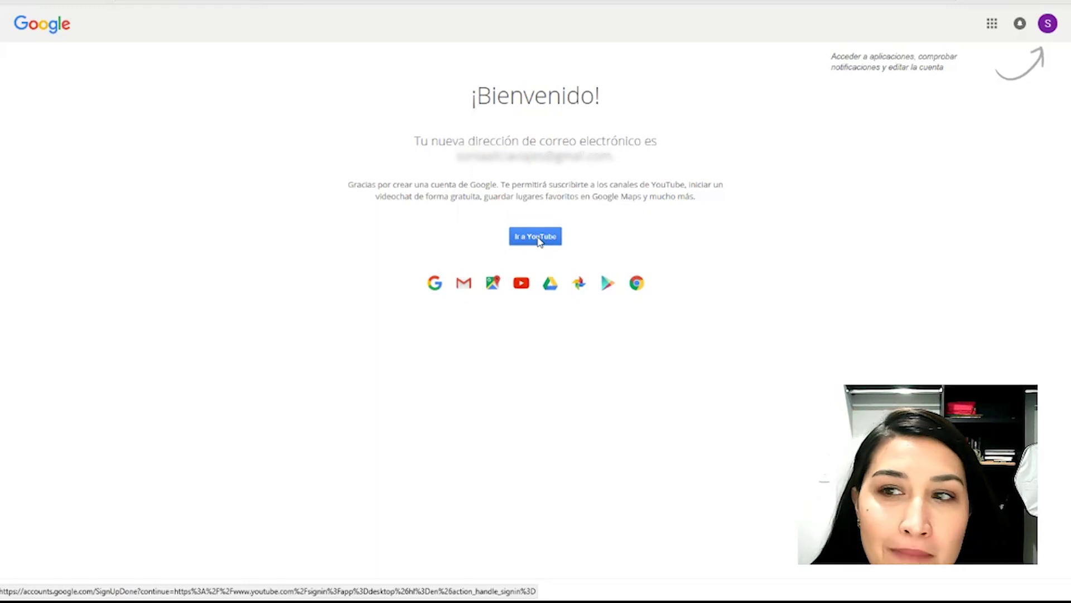
left_click(541, 243)
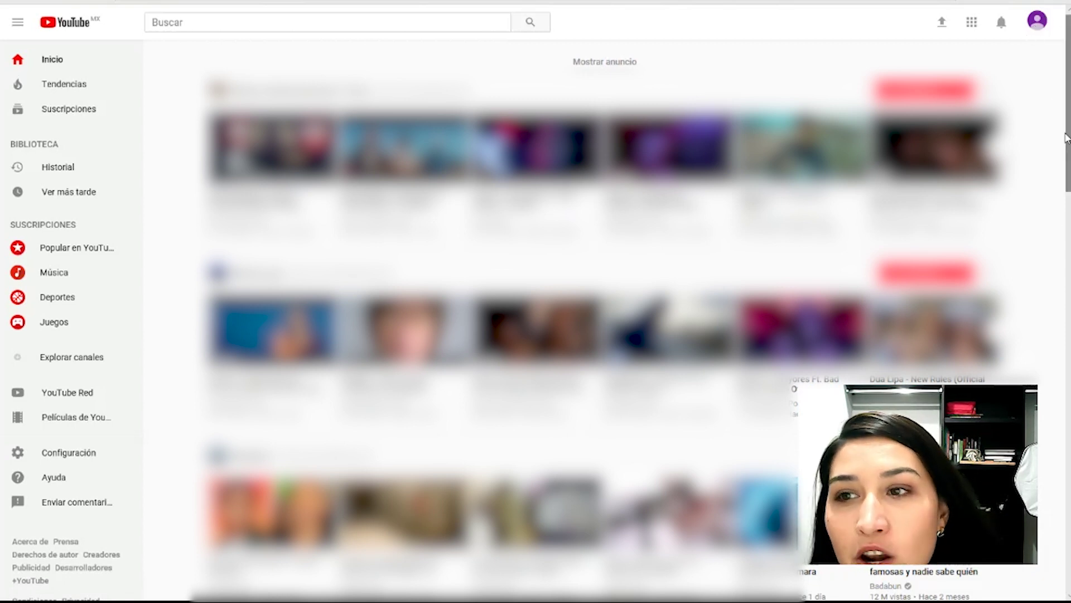
- Open Creator Studio from the account options and start creating a channel
left_click(1036, 23)
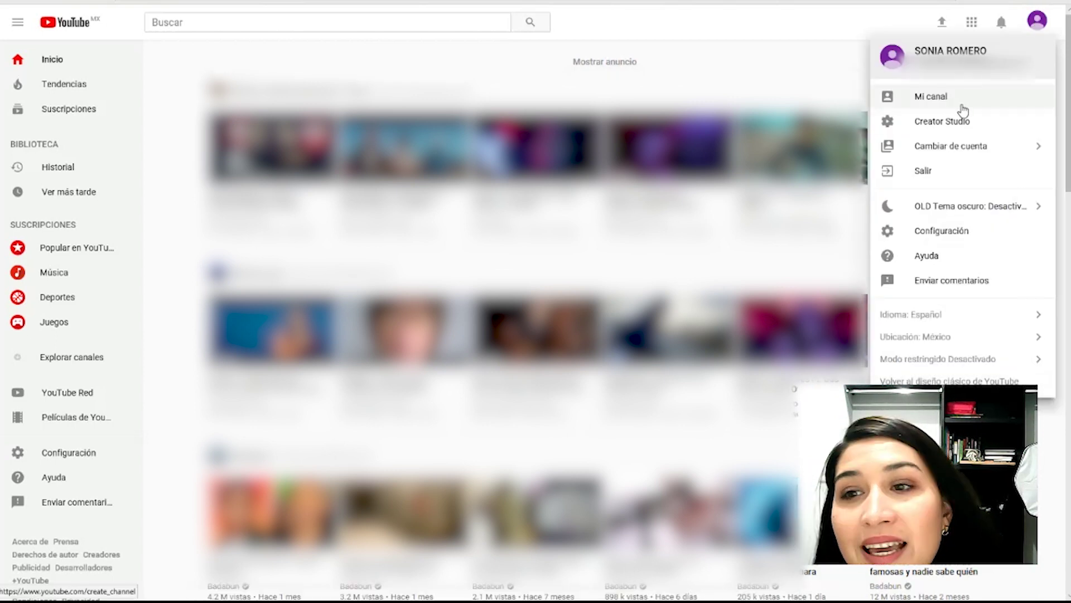
left_click(1005, 128)
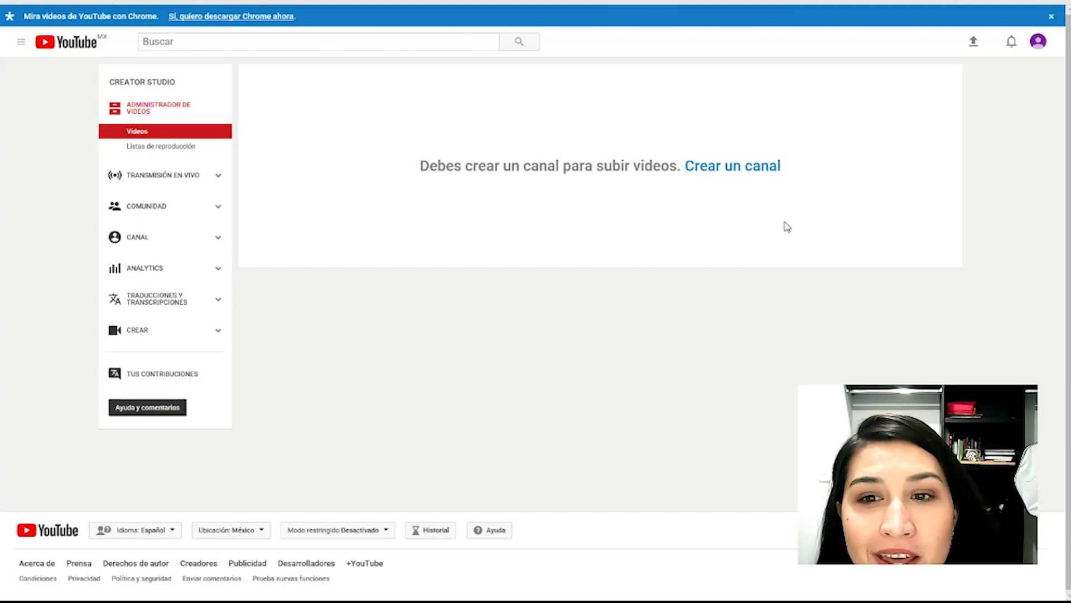
left_click(729, 166)
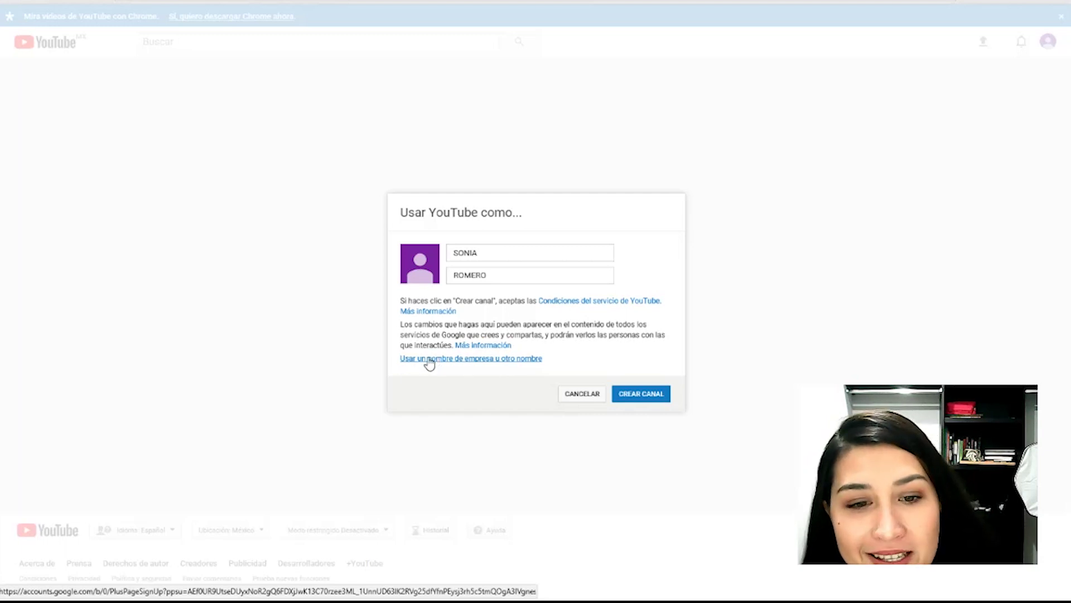
- Use a business or other name for the channel and create a brand account named "Viajando con" plus the owner's first names
left_click(493, 364)
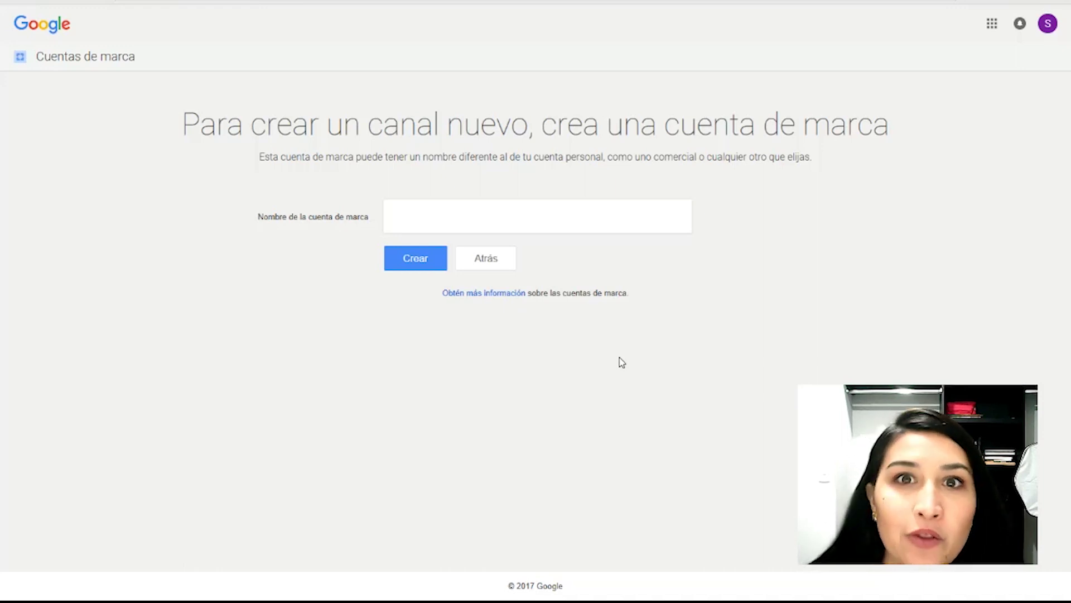
left_click(565, 219)
type("Viajando con Sonia Alicia")
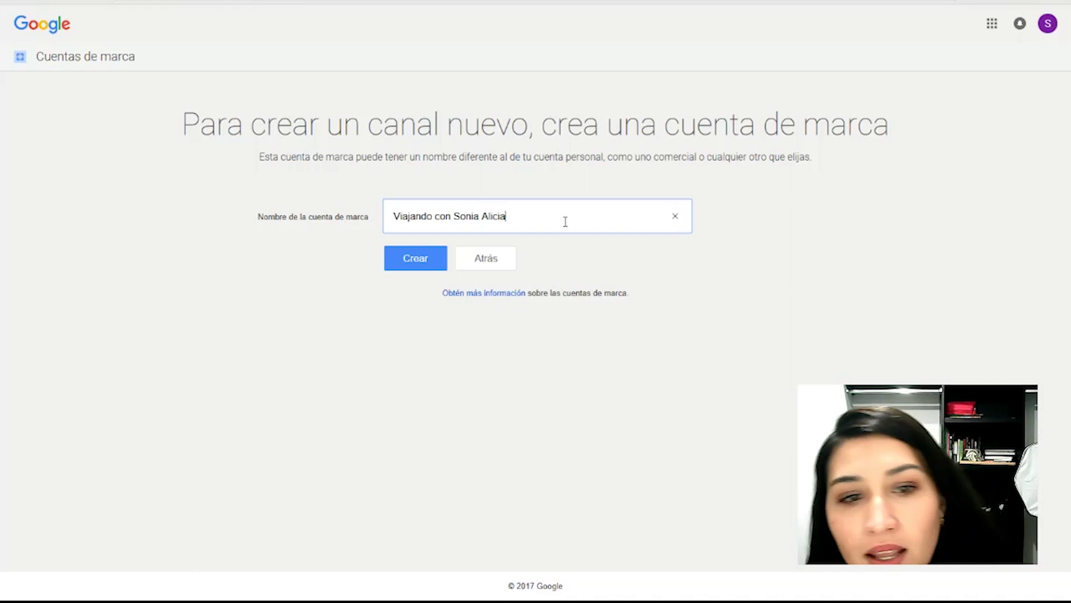
left_click(415, 256)
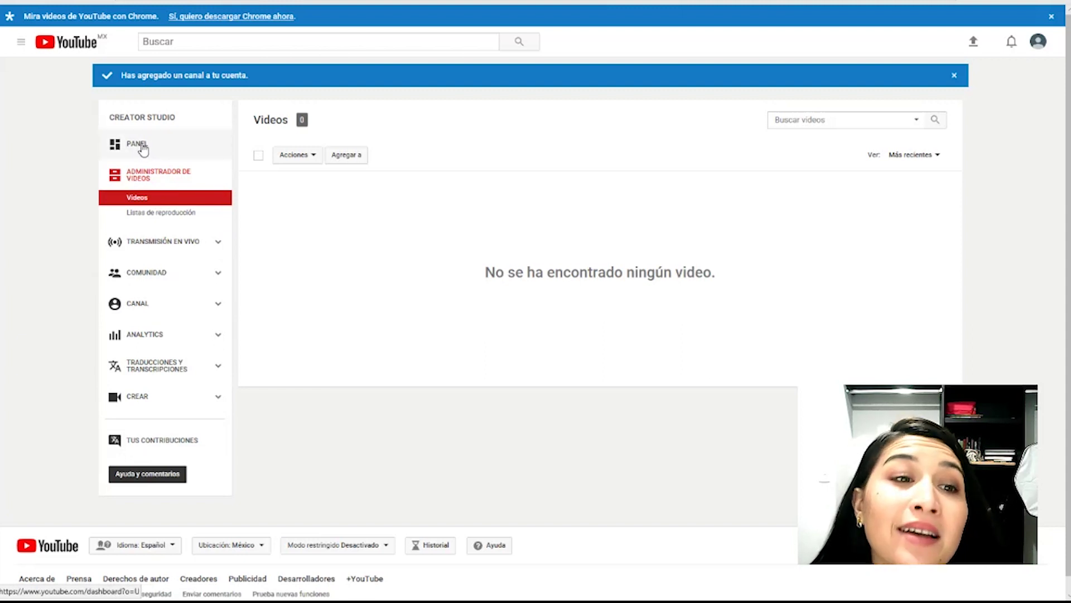
- Open the new channel's page through the Creator Studio dashboard and enter channel customization
left_click(140, 146)
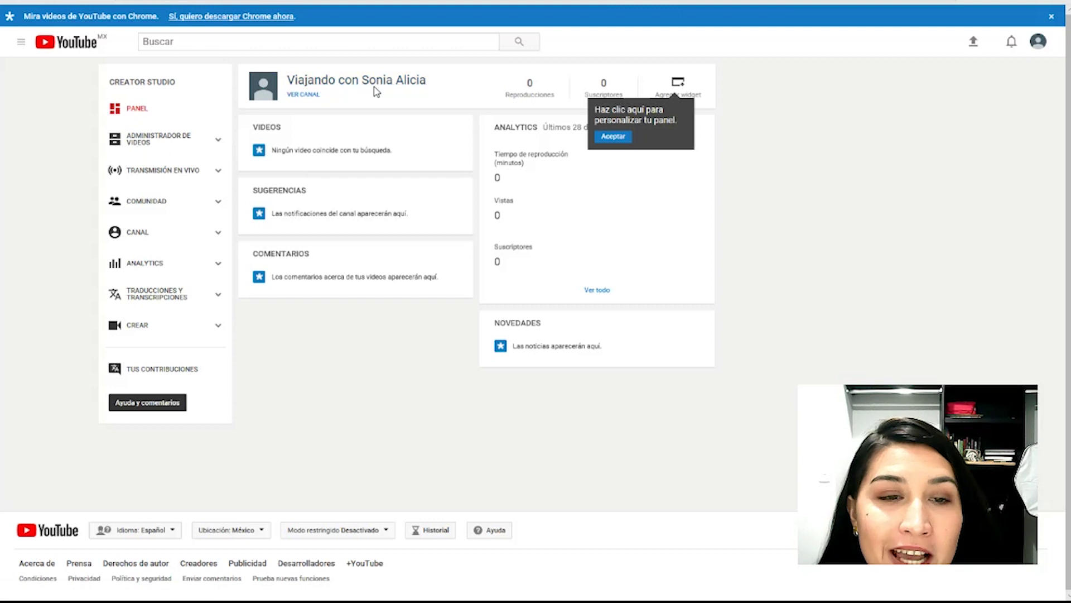
left_click(301, 96)
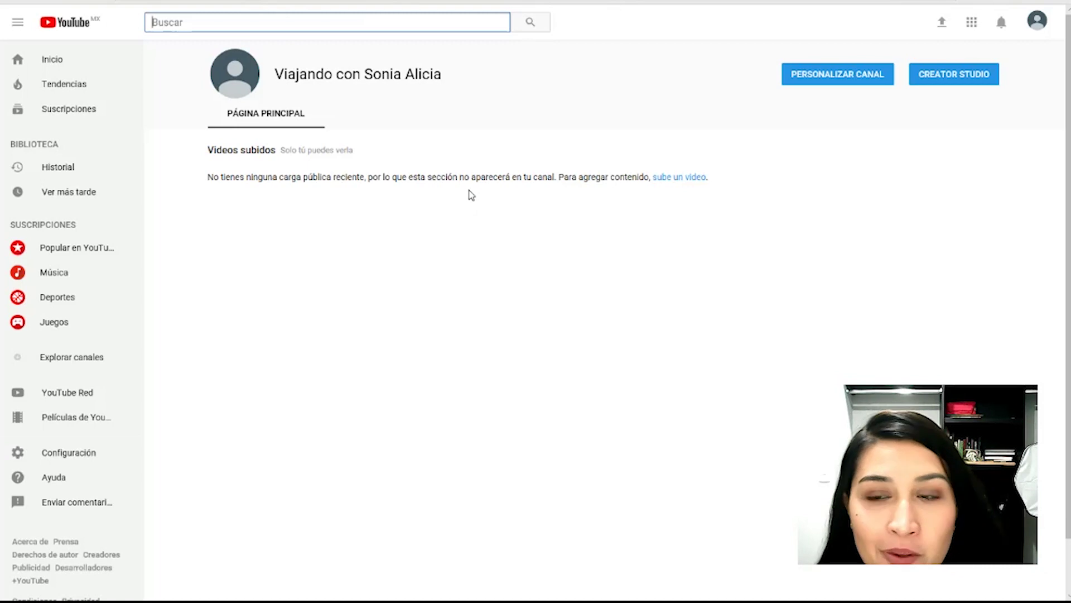
left_click(843, 78)
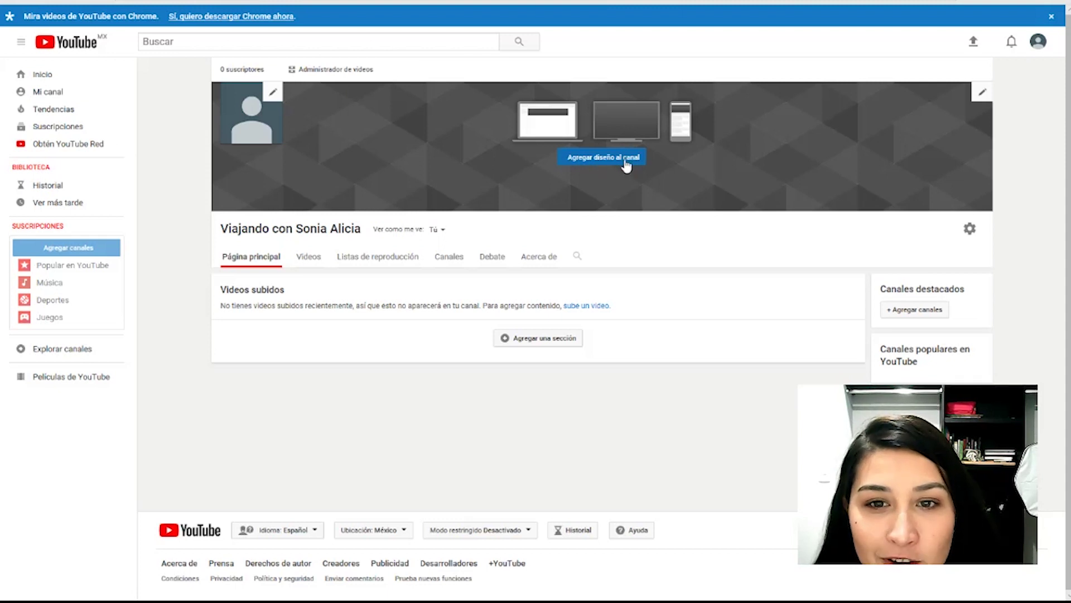
- Edit the channel icon by uploading the Eiffel Tower photo and moving its square crop slightly upward
left_click(273, 94)
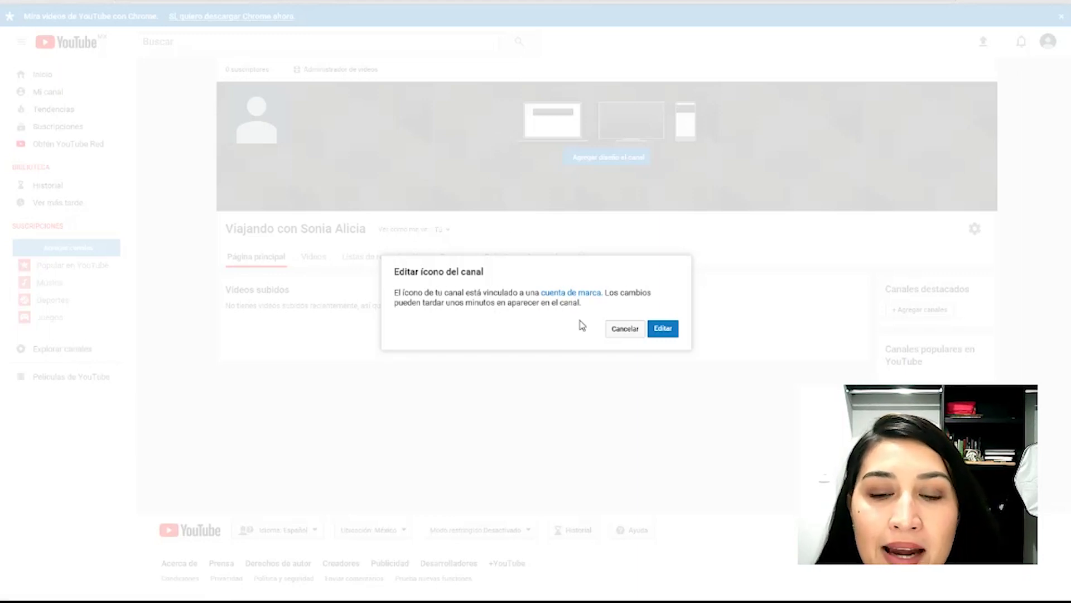
left_click(669, 335)
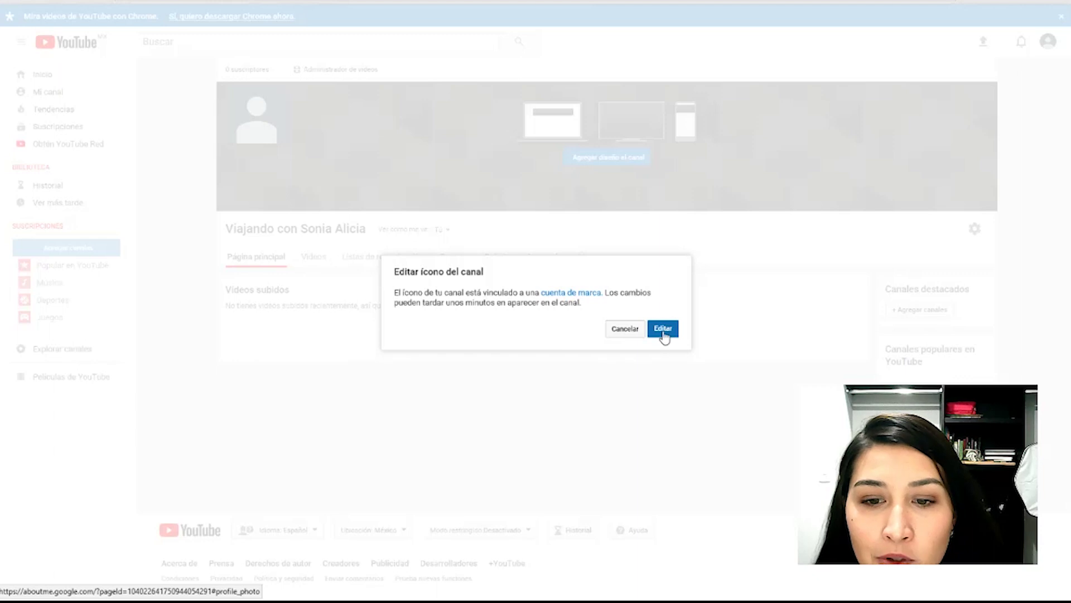
left_click(664, 334)
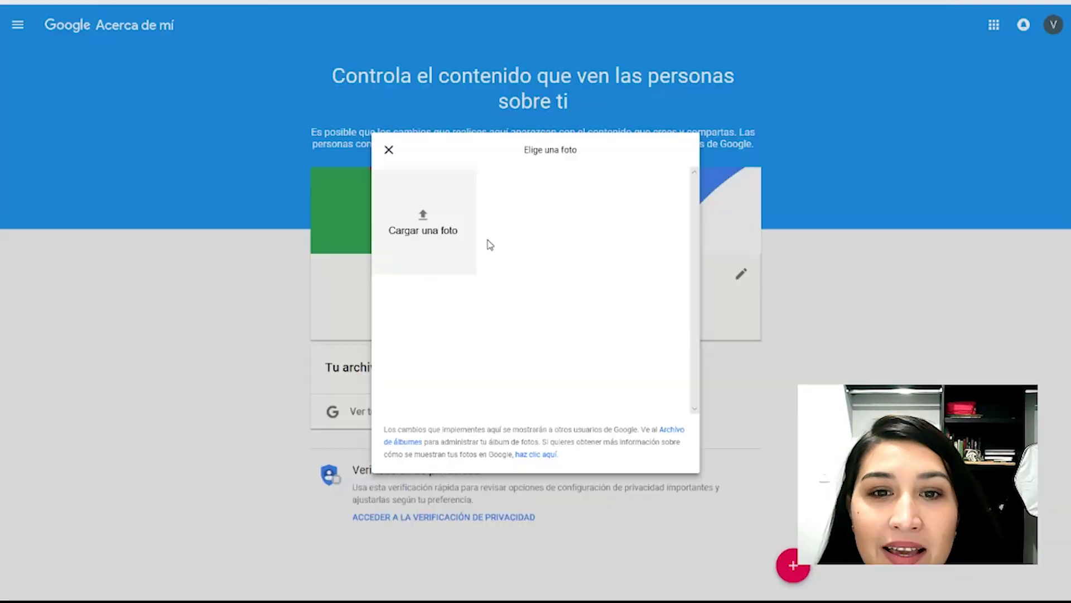
left_click(424, 227)
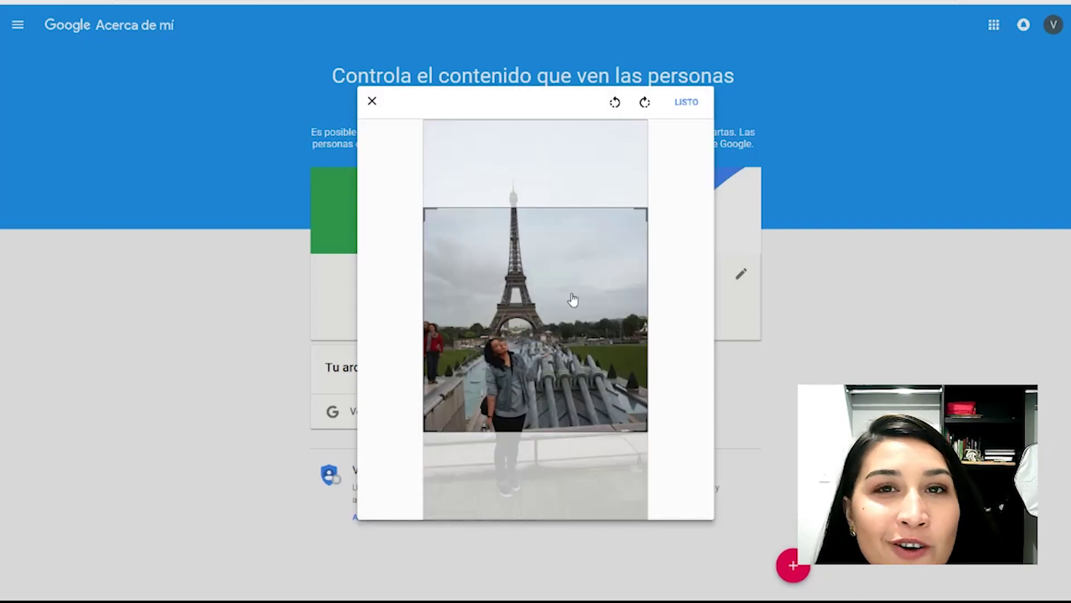
left_click_drag(573, 300, 578, 273)
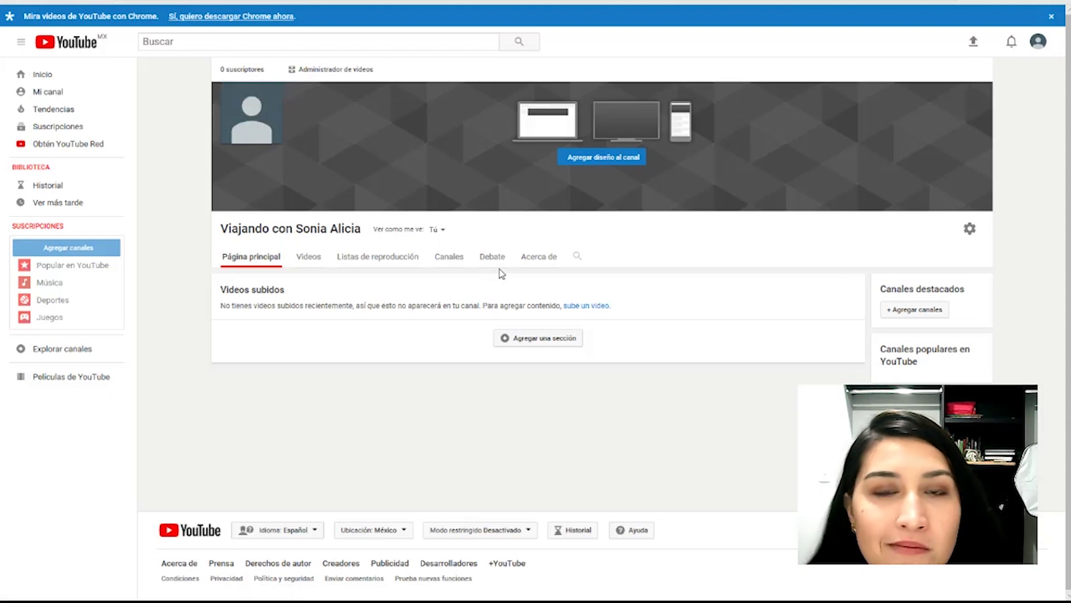
- Browse the channel art gallery, then upload the orange banner with the channel name from the computer and apply it as channel art
left_click(596, 162)
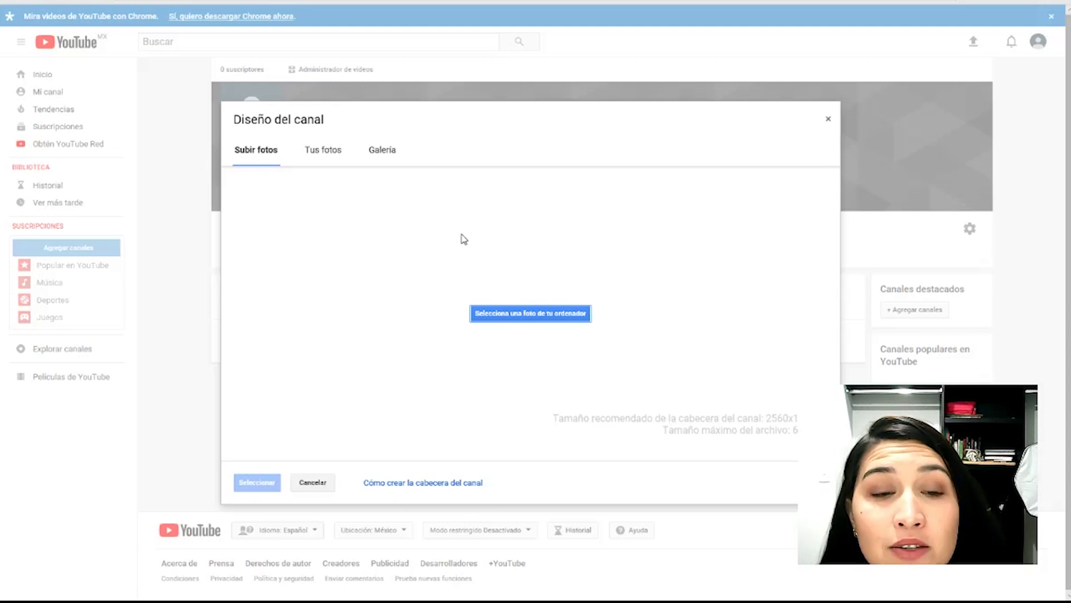
left_click(384, 148)
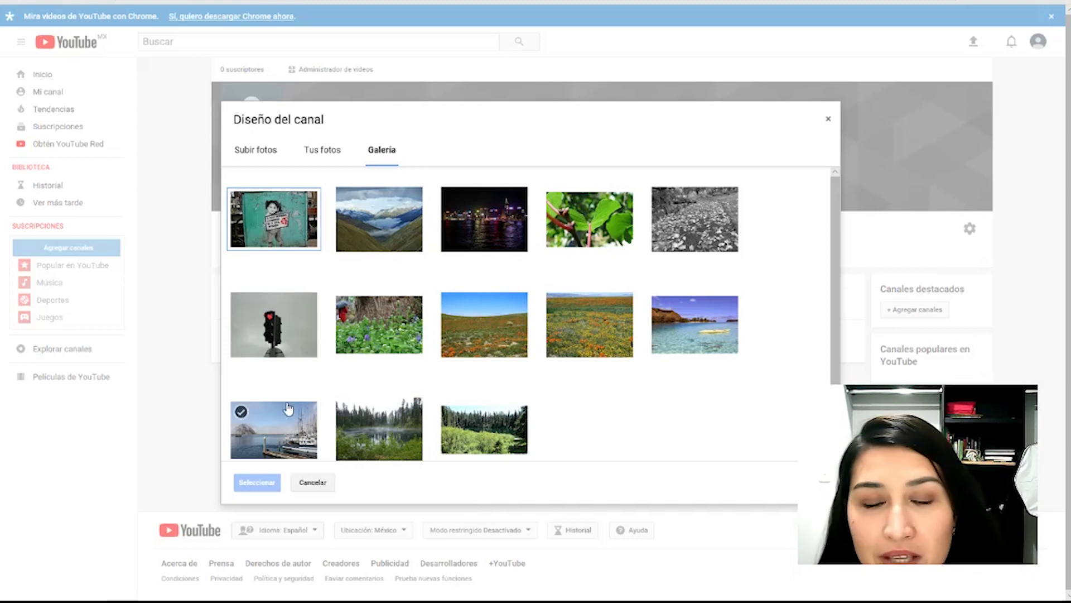
left_click(272, 150)
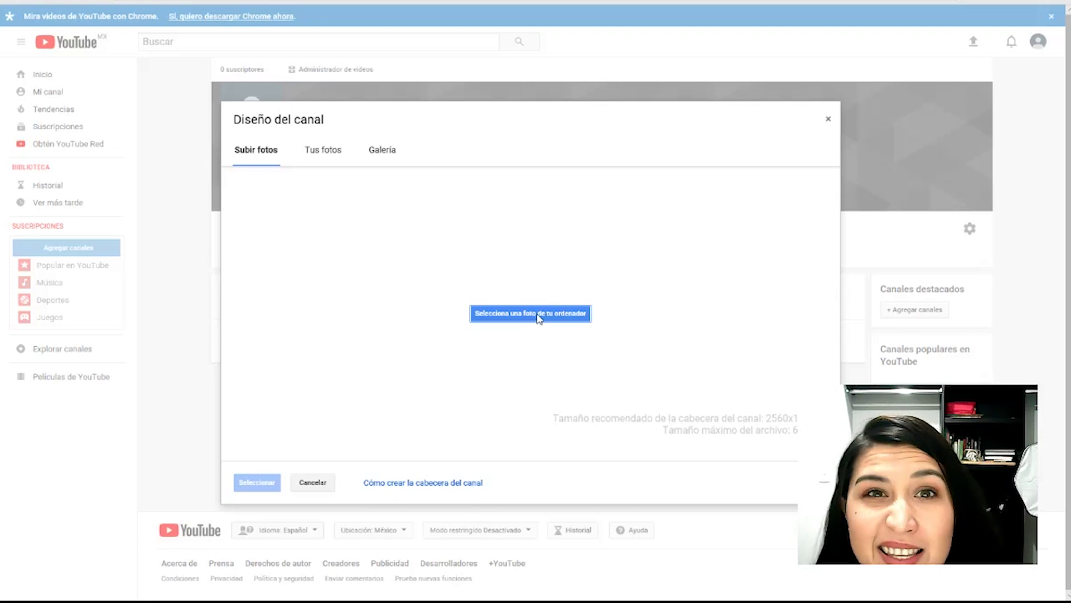
left_click(507, 319)
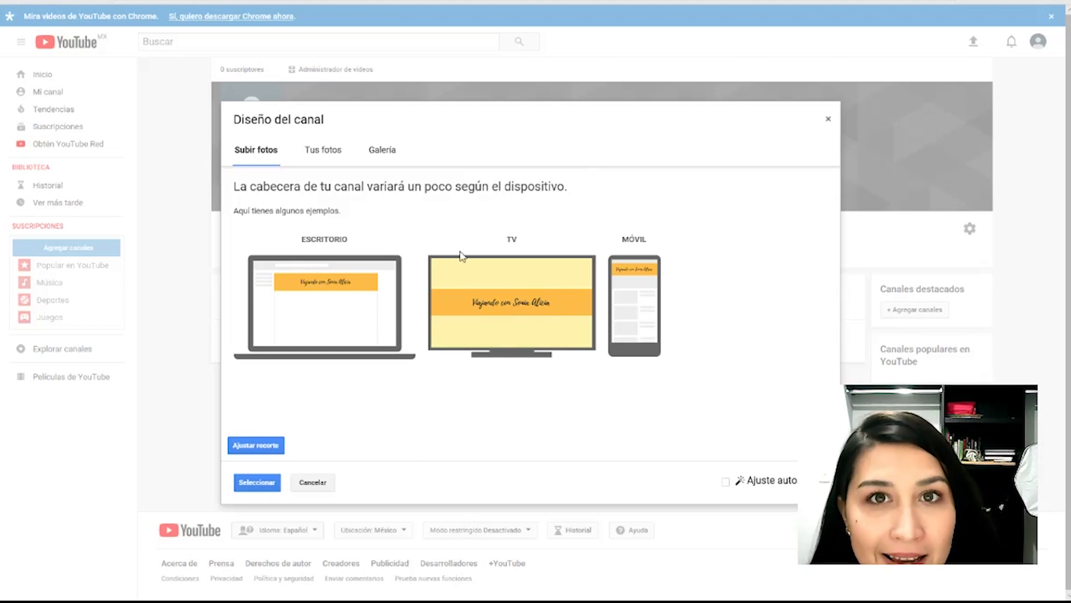
left_click(271, 484)
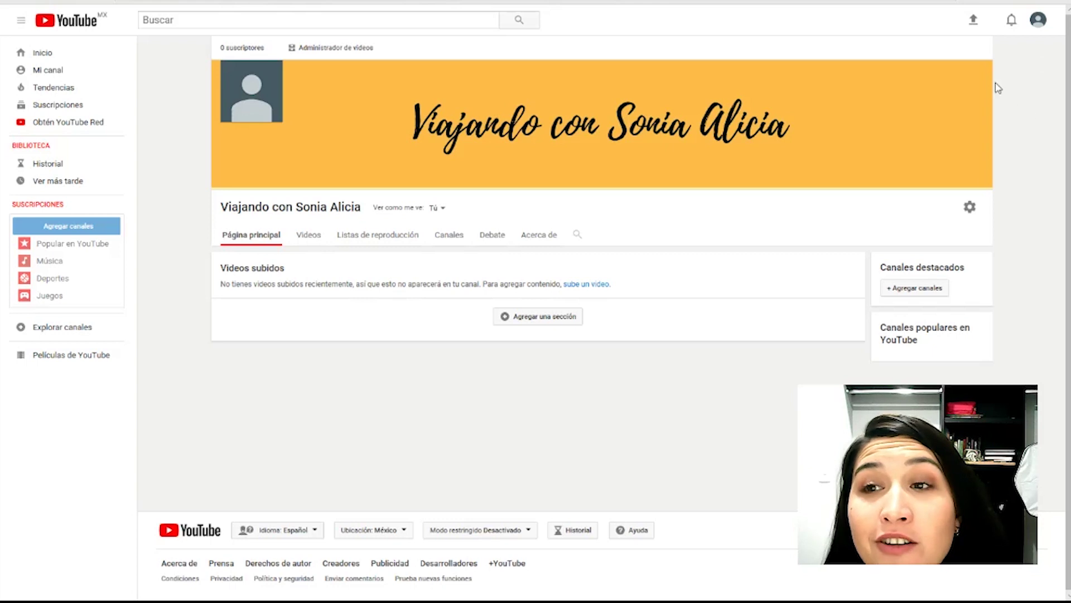
- Open the video upload page, try the Privado privacy option and set the privacy back to Público
left_click(975, 22)
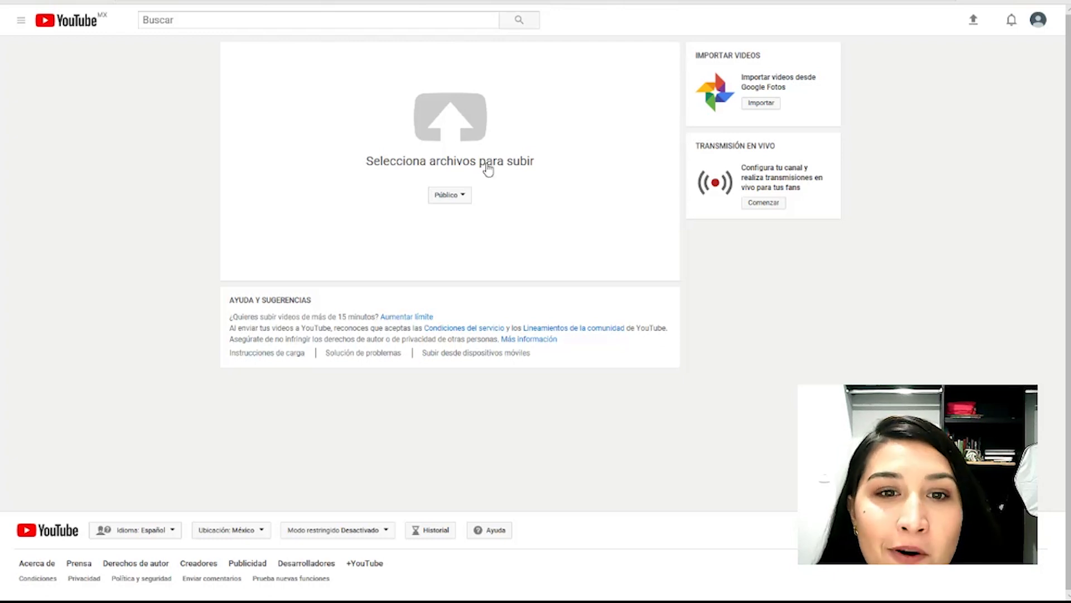
left_click(463, 197)
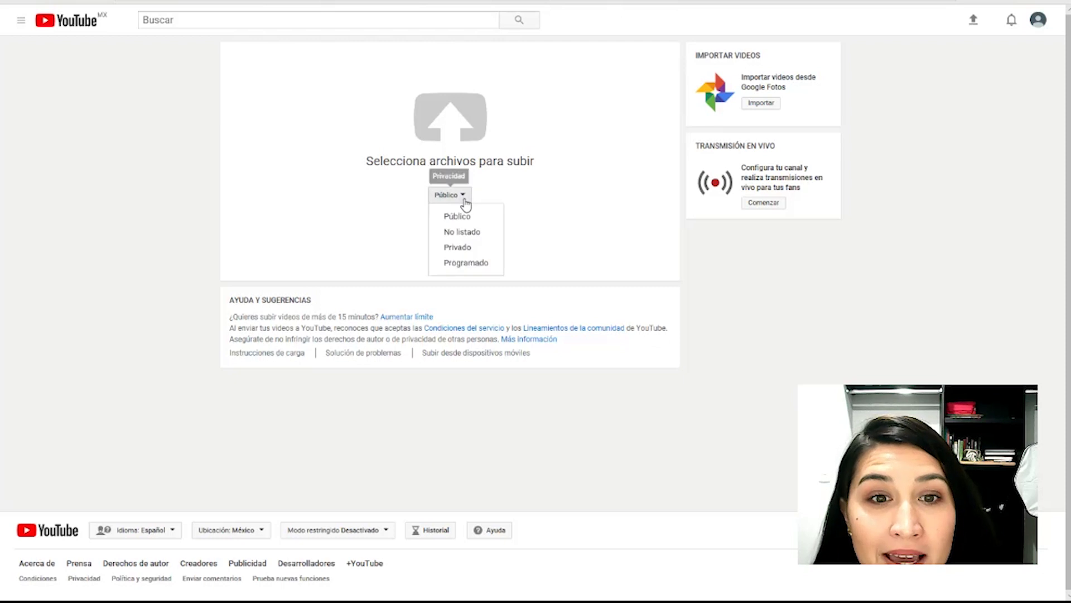
left_click(496, 247)
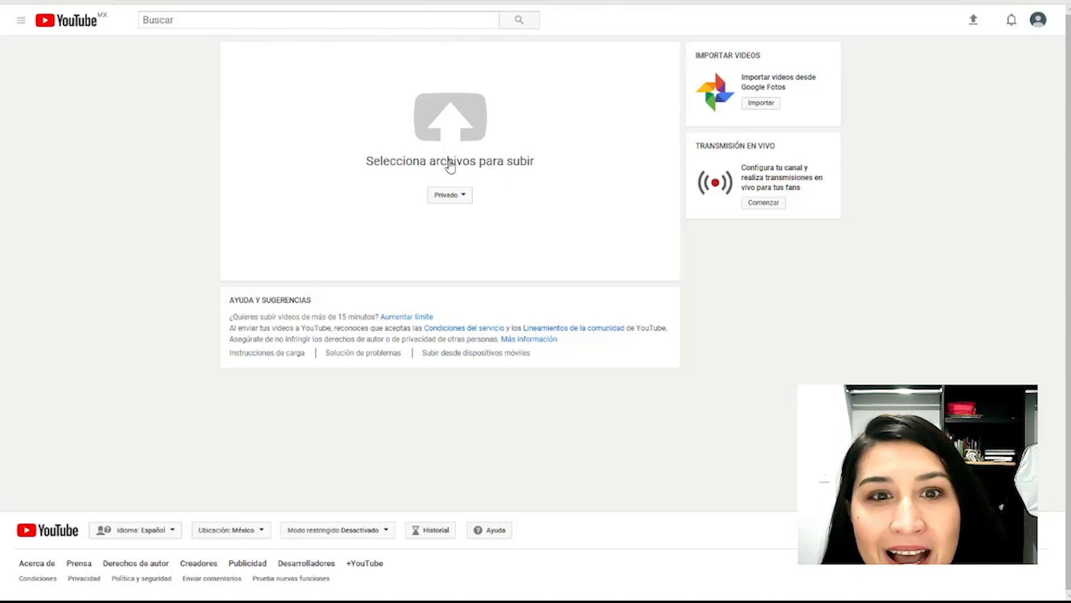
left_click(461, 196)
left_click(457, 215)
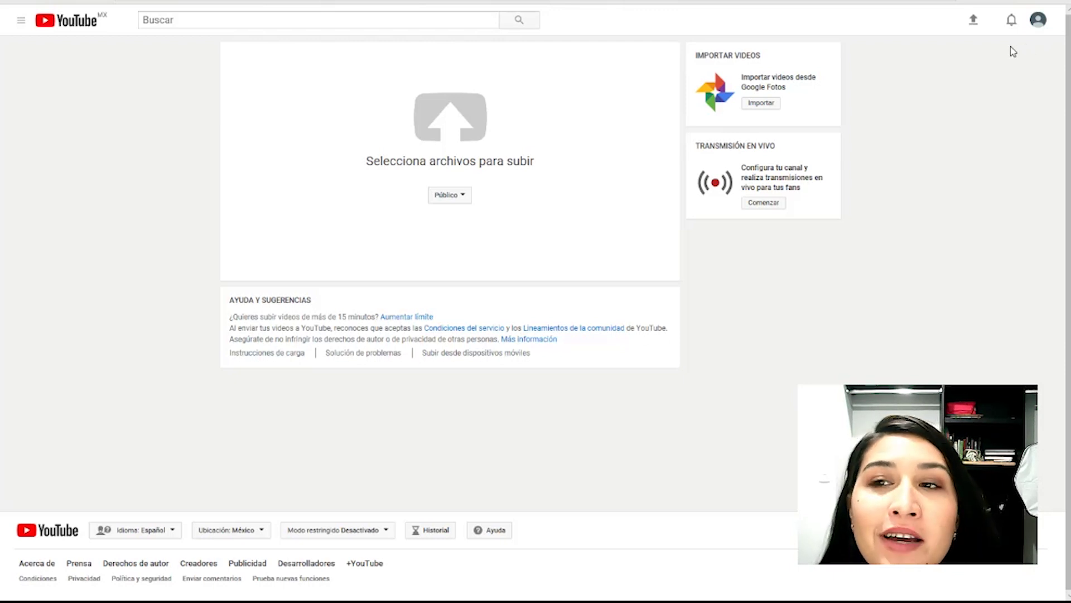
- Open the channel's status and features page in Creator Studio and start the account verification
left_click(1039, 22)
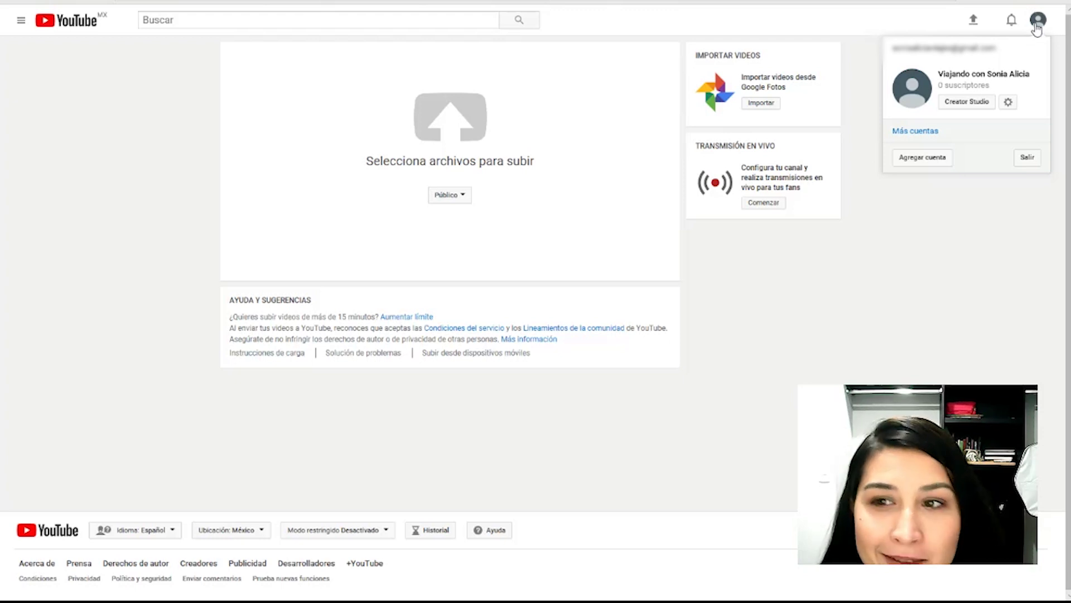
left_click(967, 103)
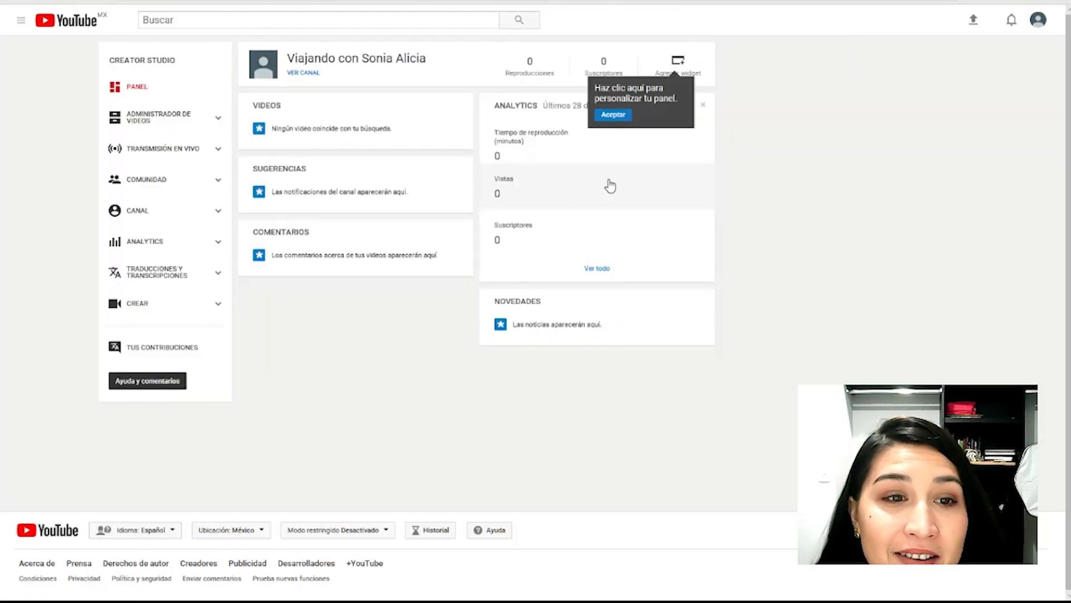
left_click(159, 216)
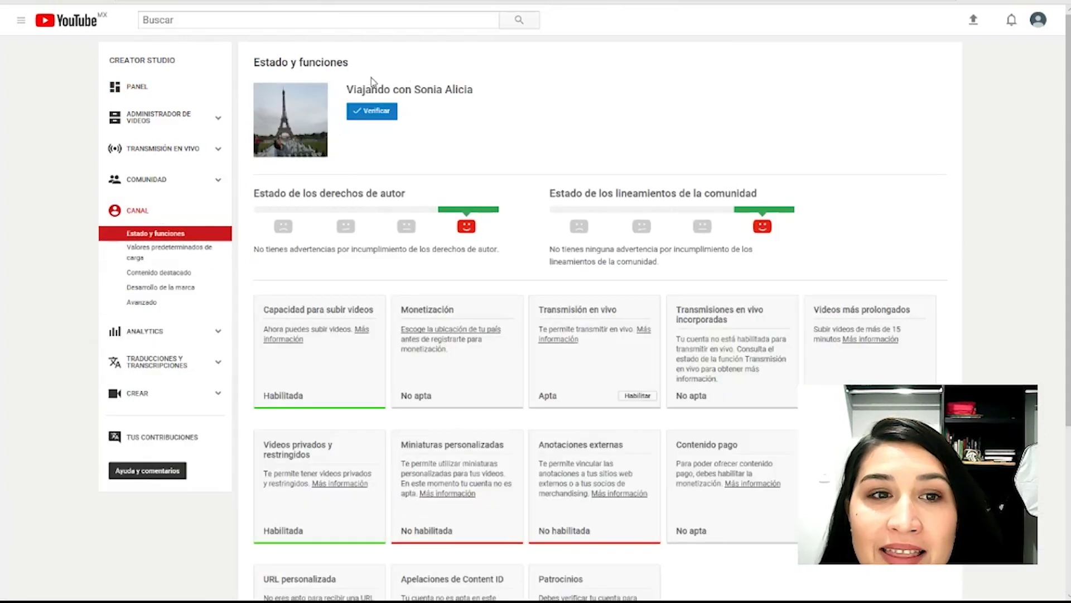
left_click_drag(346, 91, 480, 88)
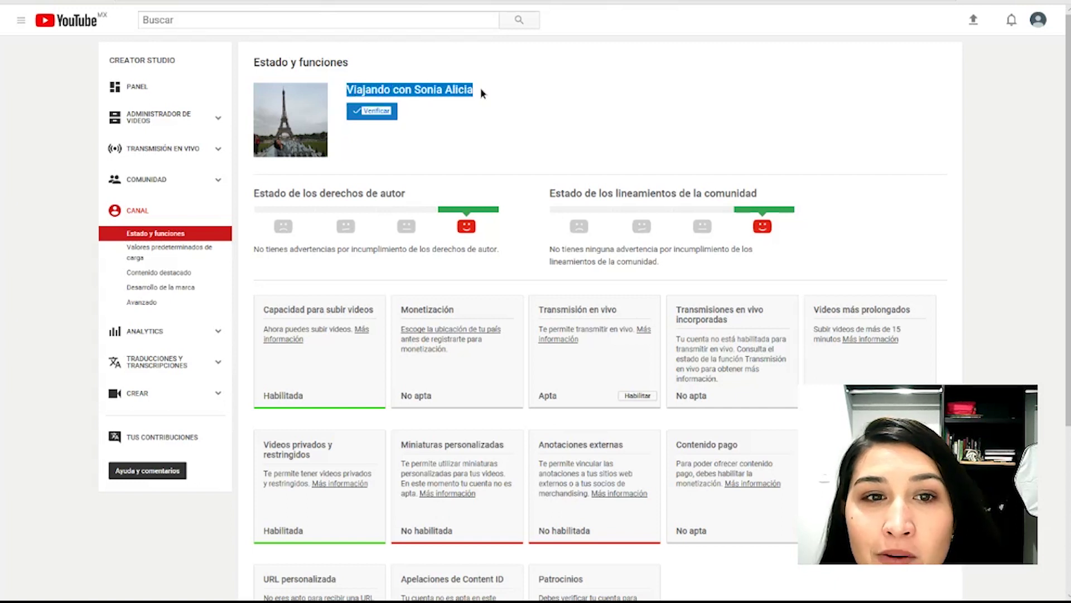
left_click(451, 94)
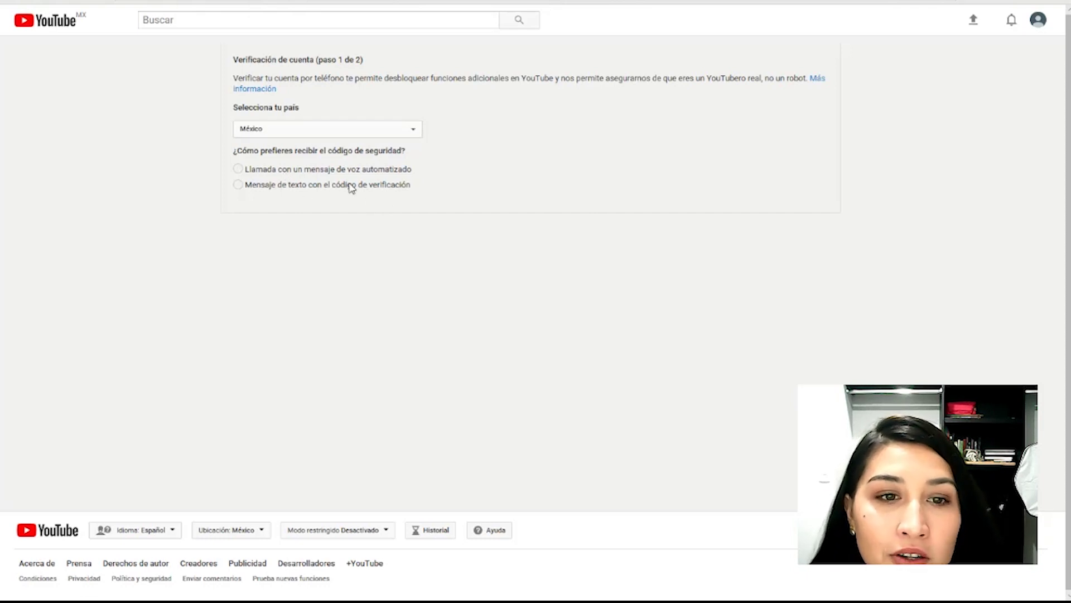
- Request the security code by automated voice call, acknowledging the phone notice and submitting the account owner's phone number
left_click(240, 171)
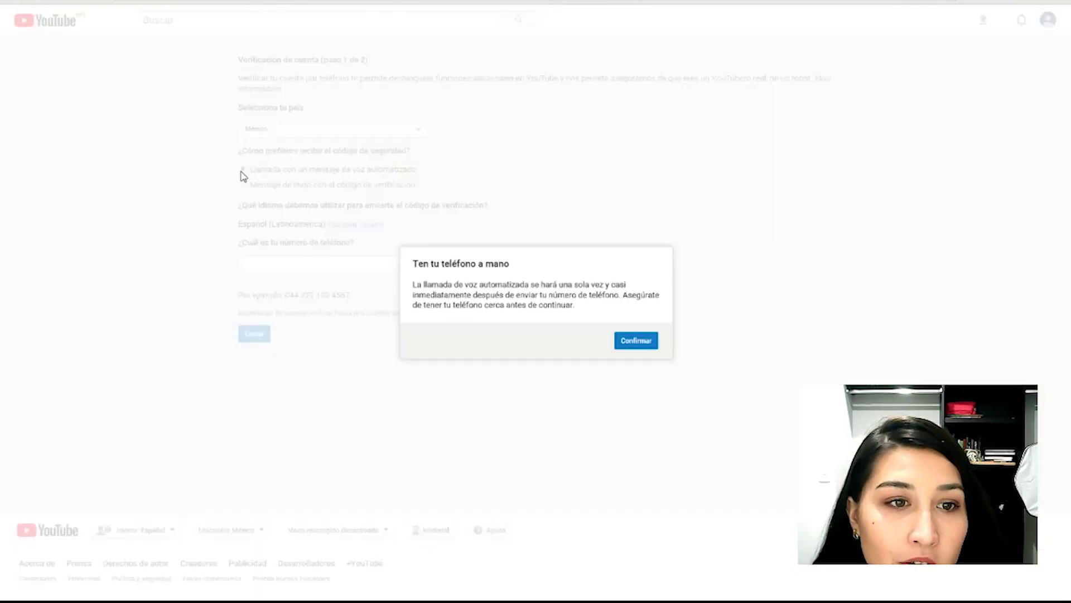
left_click(630, 345)
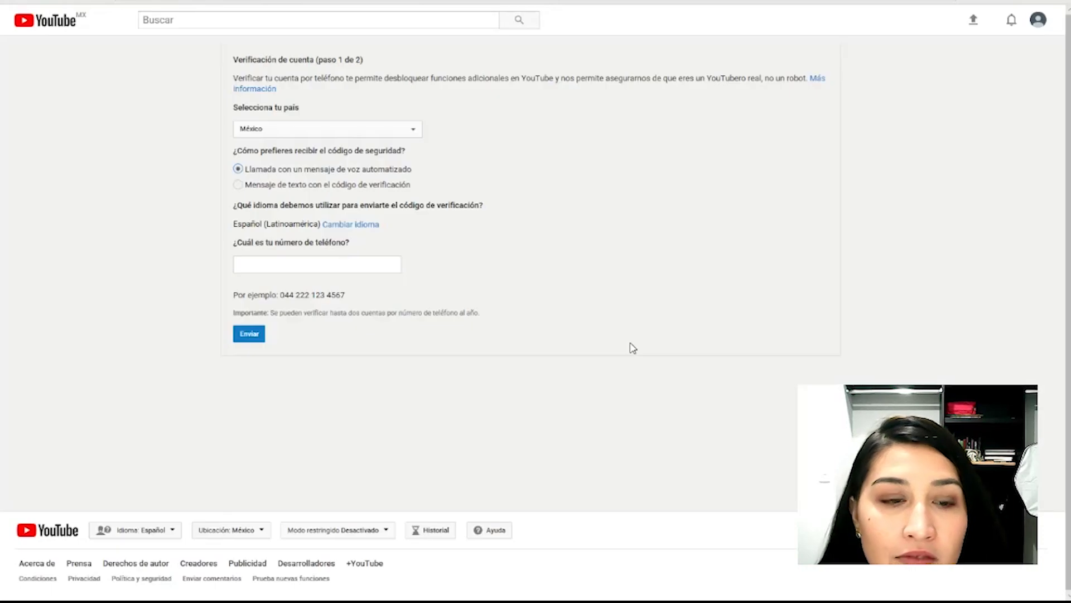
left_click(352, 265)
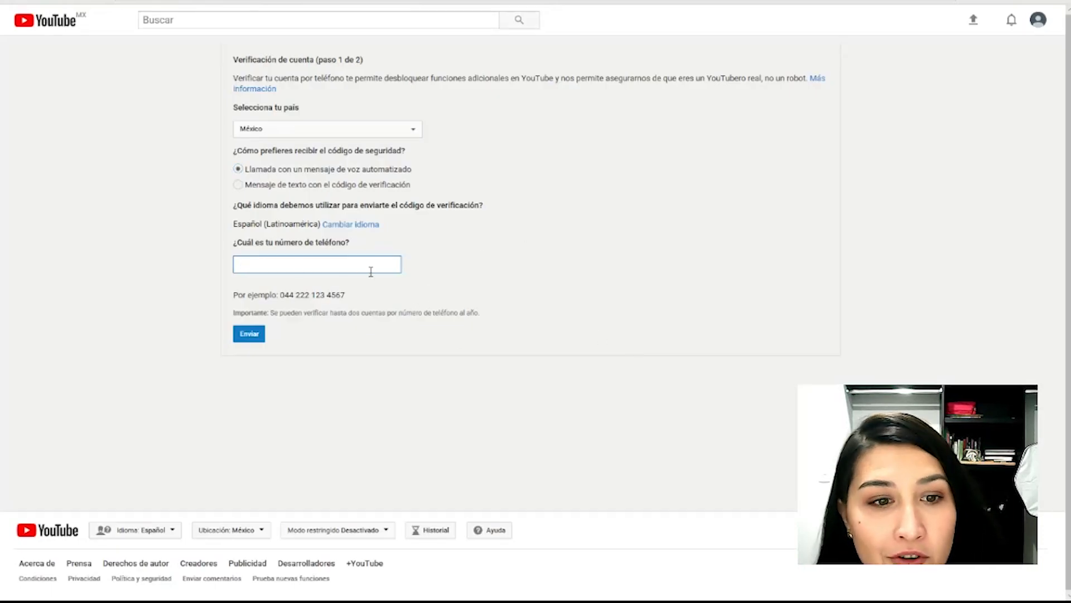
key("ctrl+v")
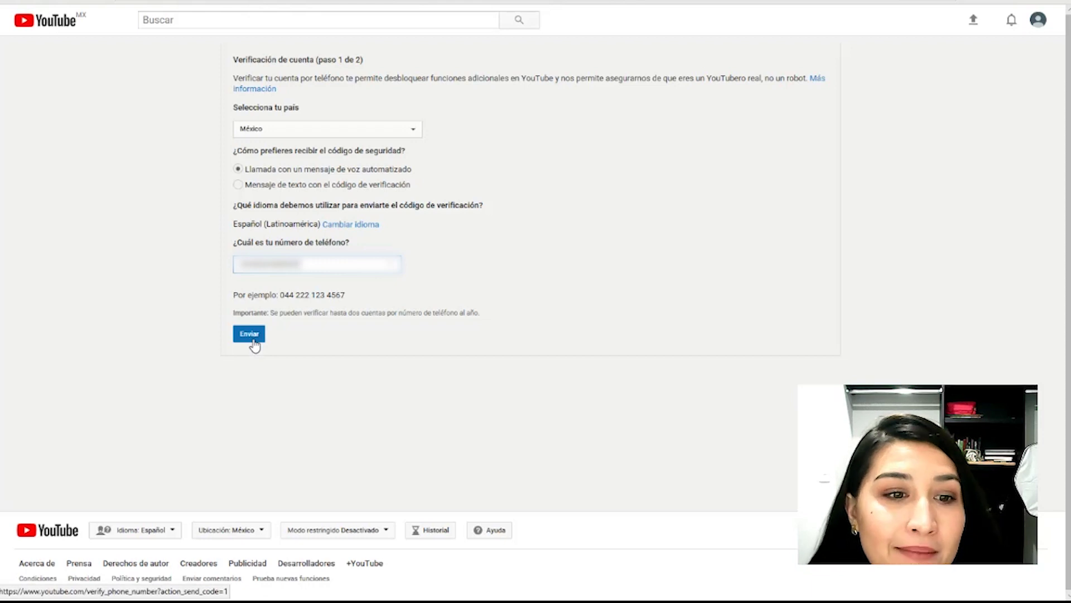
left_click(253, 337)
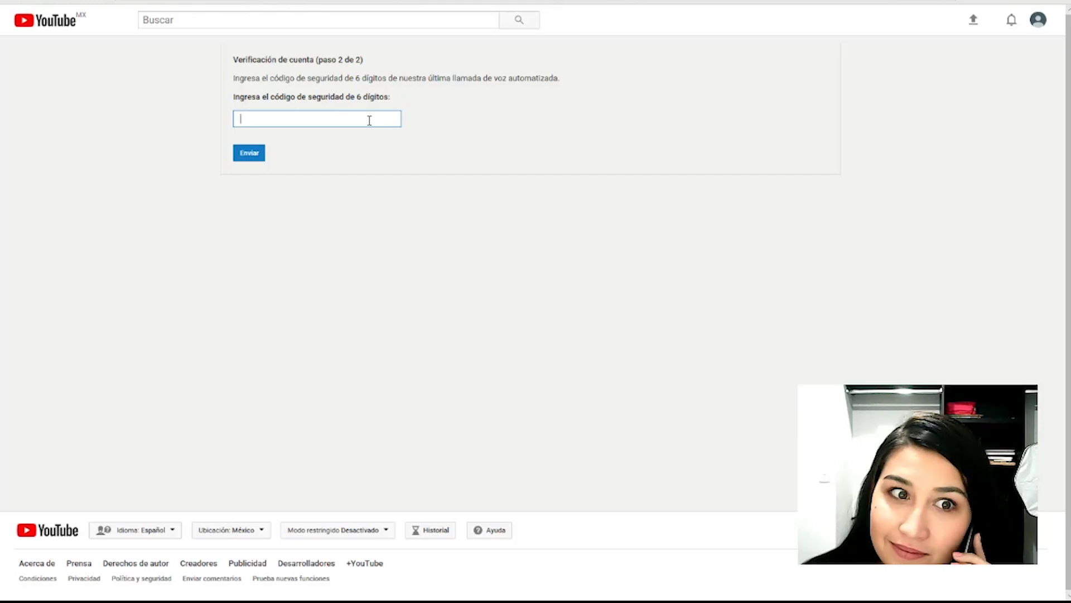
- Enter and submit the six-digit verification code, then continue back to the channel's status and features page
key("ctrl+v")
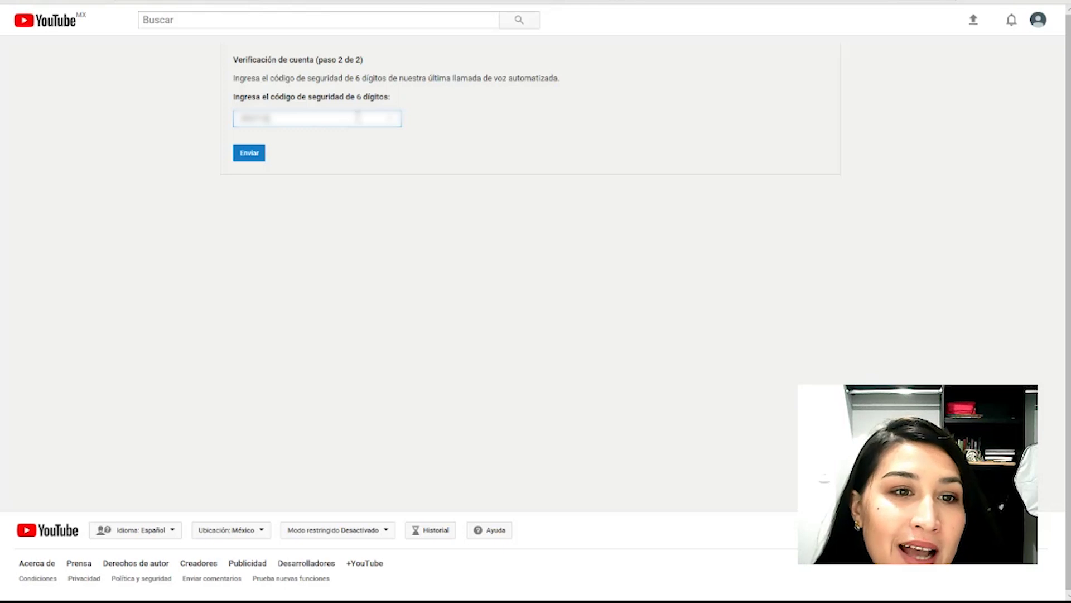
left_click(254, 156)
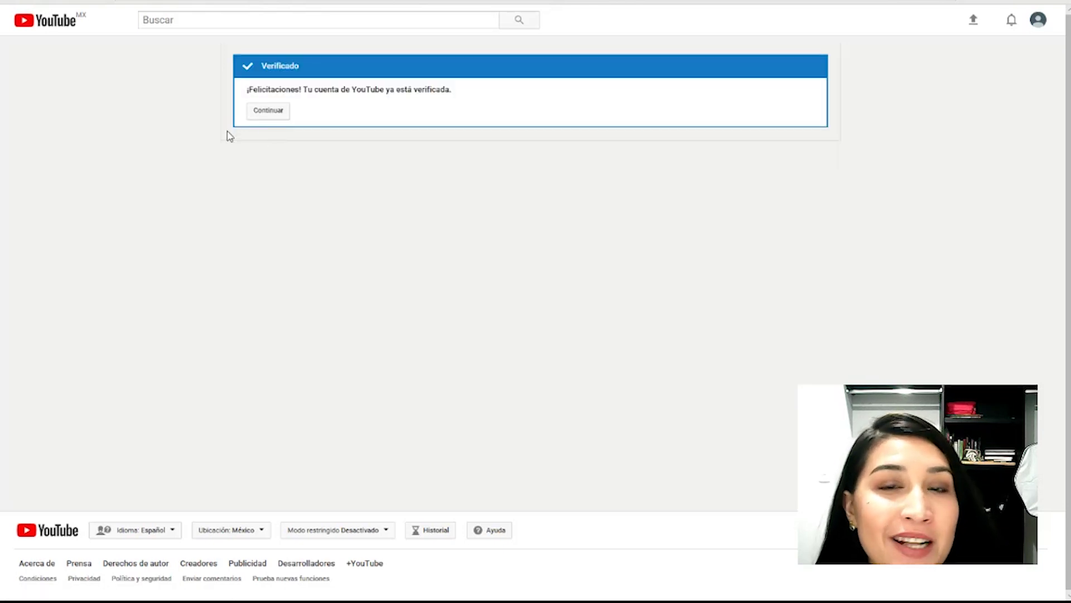
left_click(270, 118)
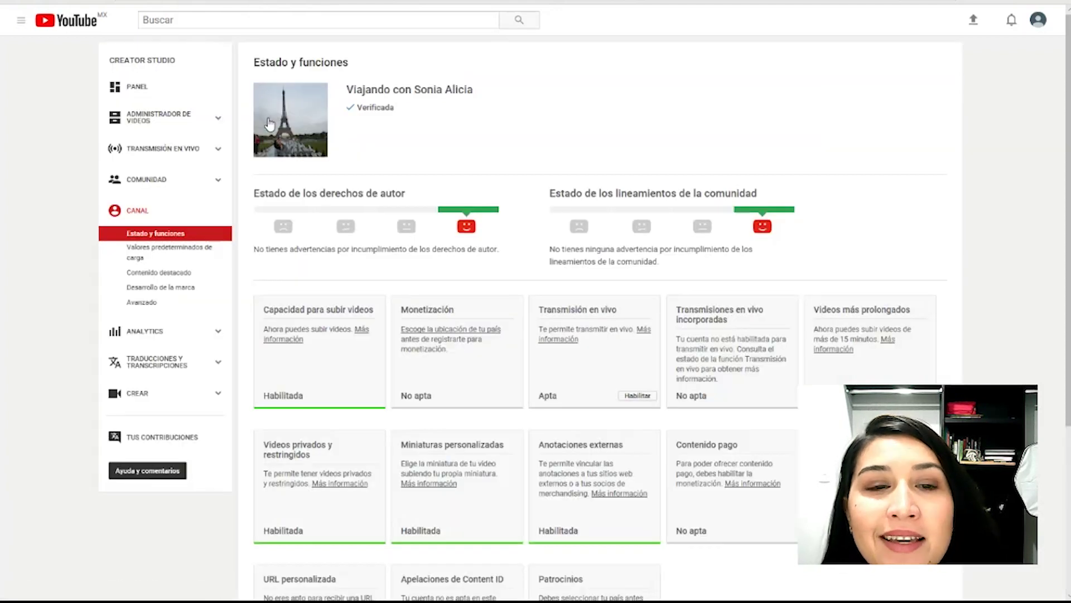